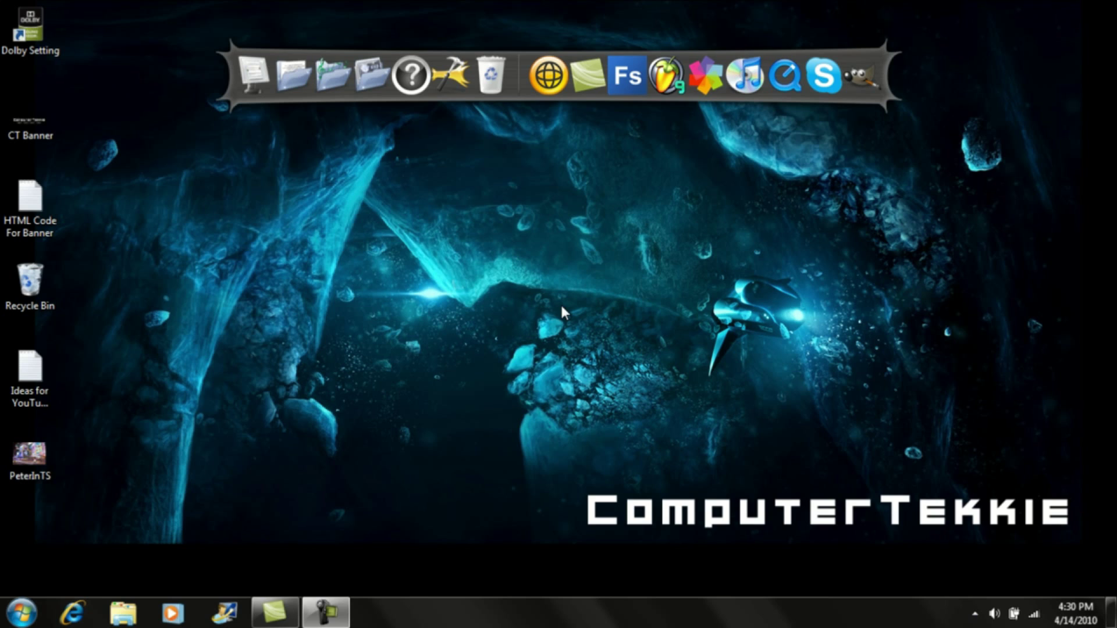
Preview the finished PeterInTS picture, then launch GIMP and move the Layers dialog left
double_click(41, 448)
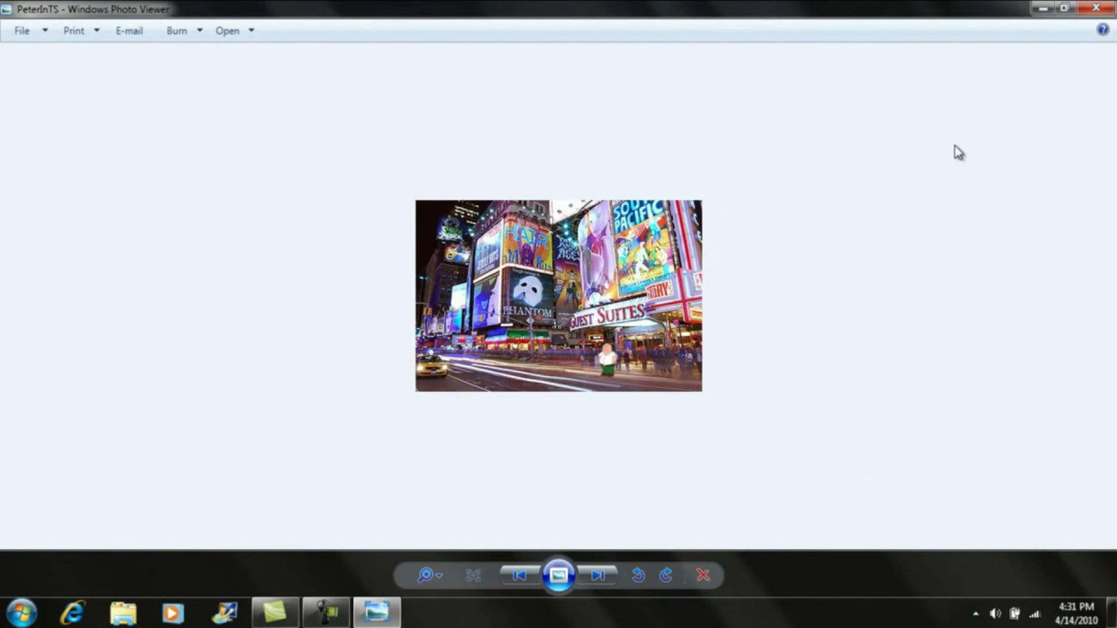
click(1097, 8)
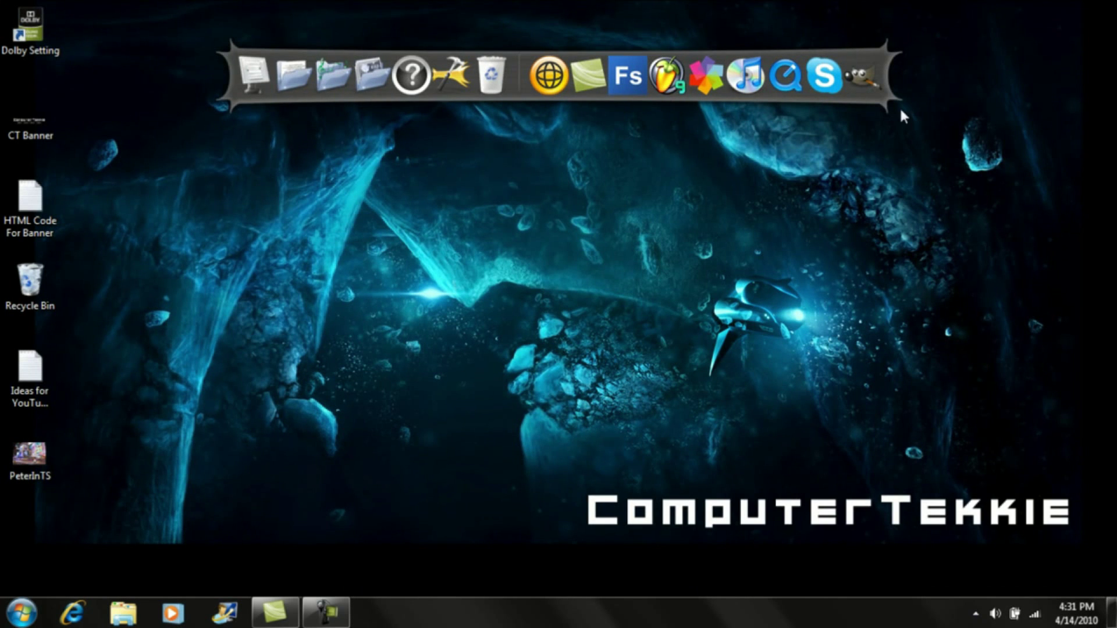
click(871, 83)
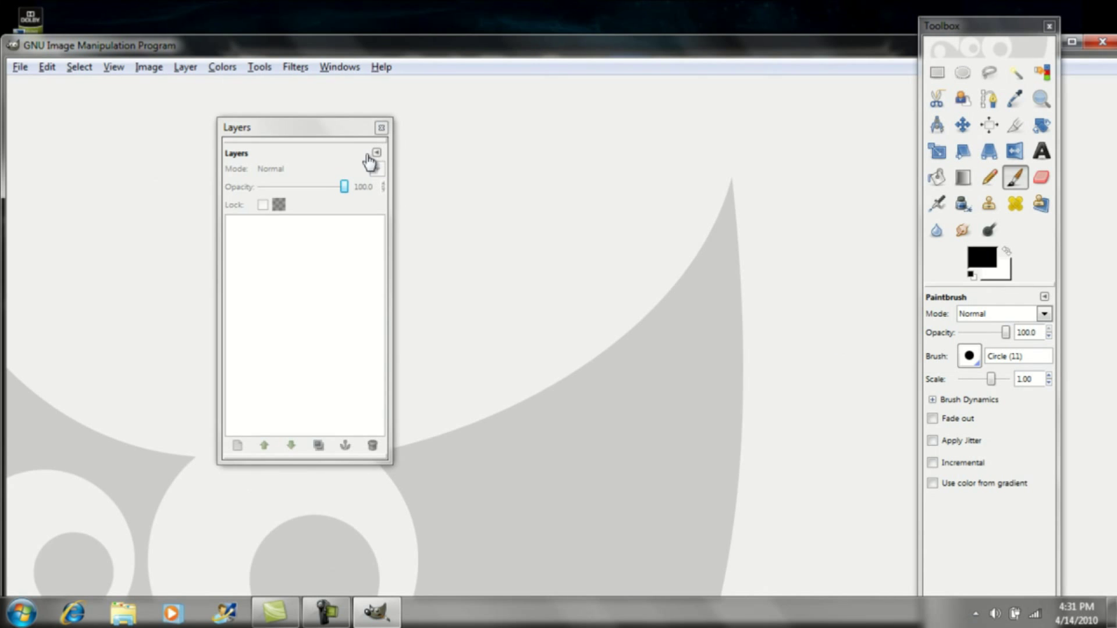
drag(344, 132, 186, 131)
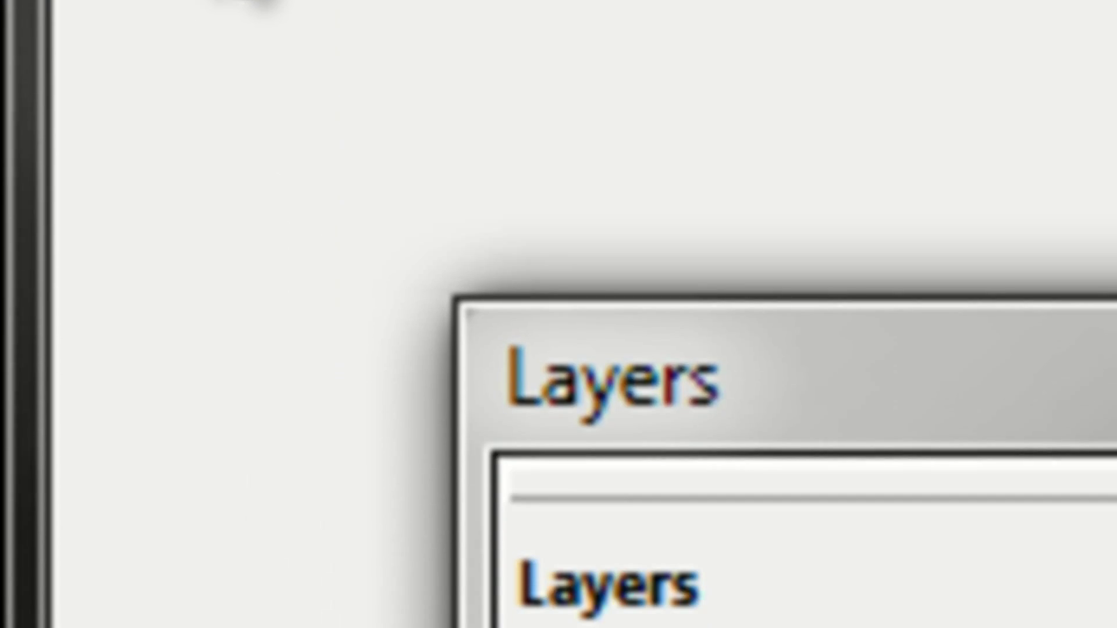
Open the 350×234 Times Square.jpg night photo from the Pictures folder
click(195, 296)
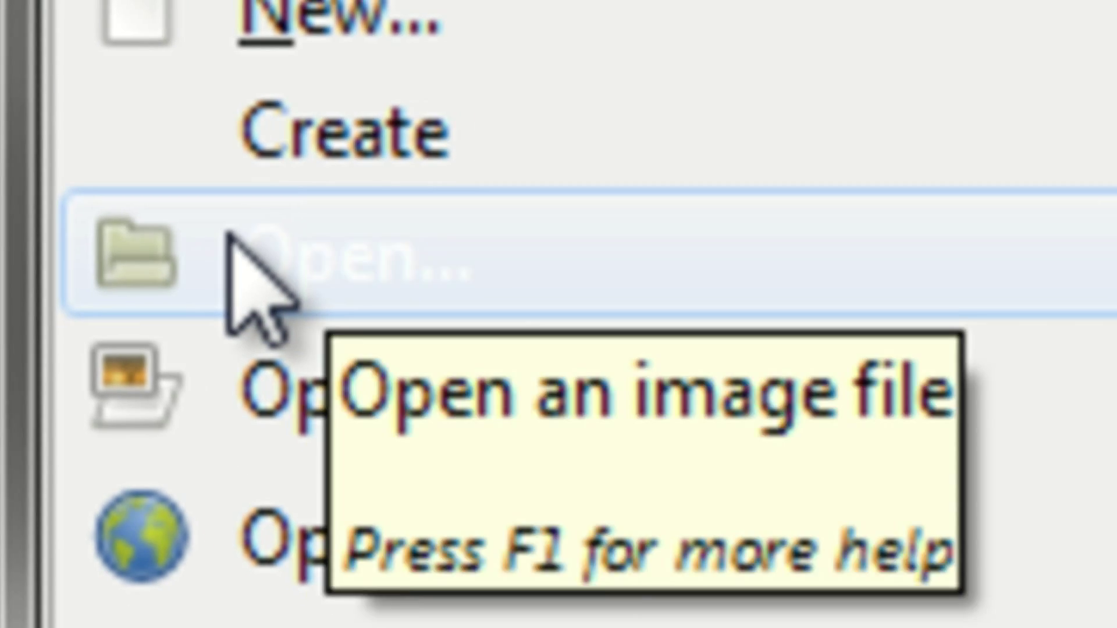
click(246, 244)
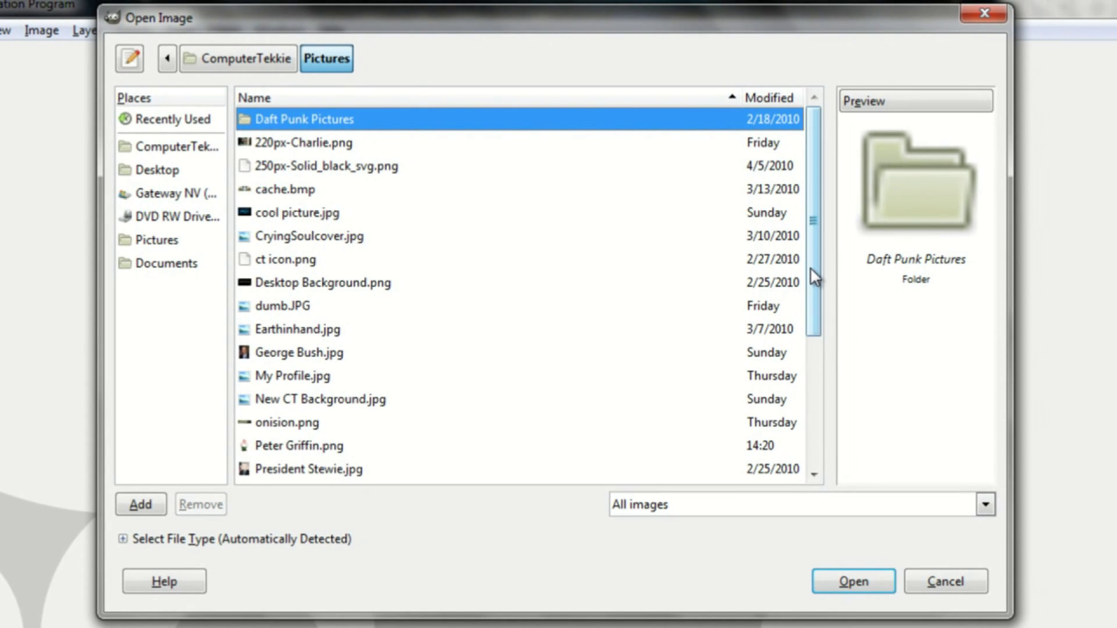
drag(810, 268, 817, 403)
click(753, 378)
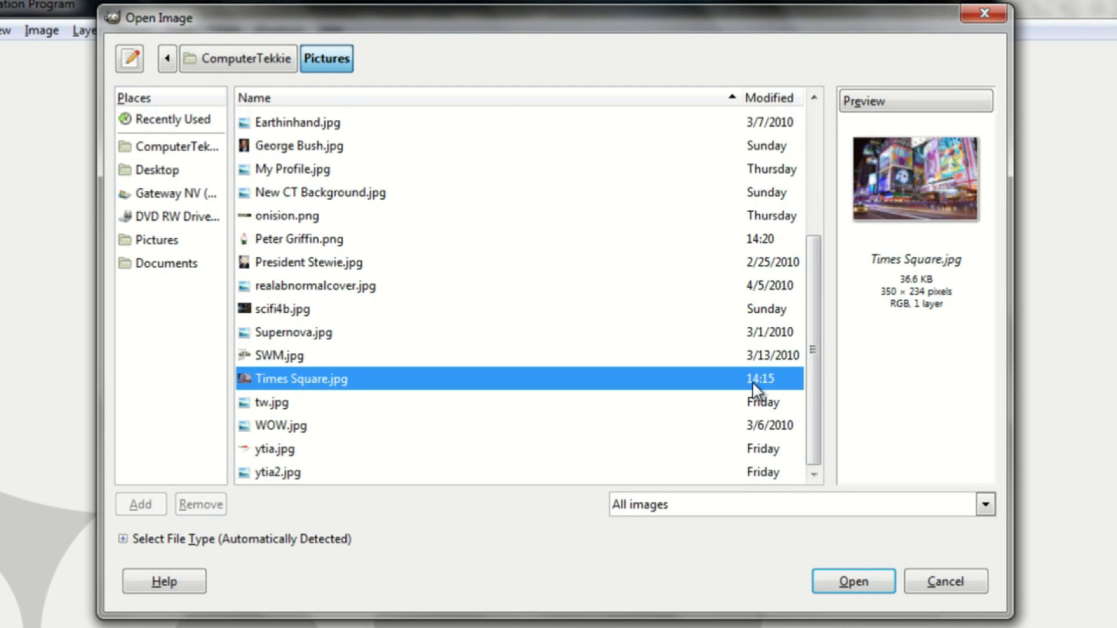
click(857, 588)
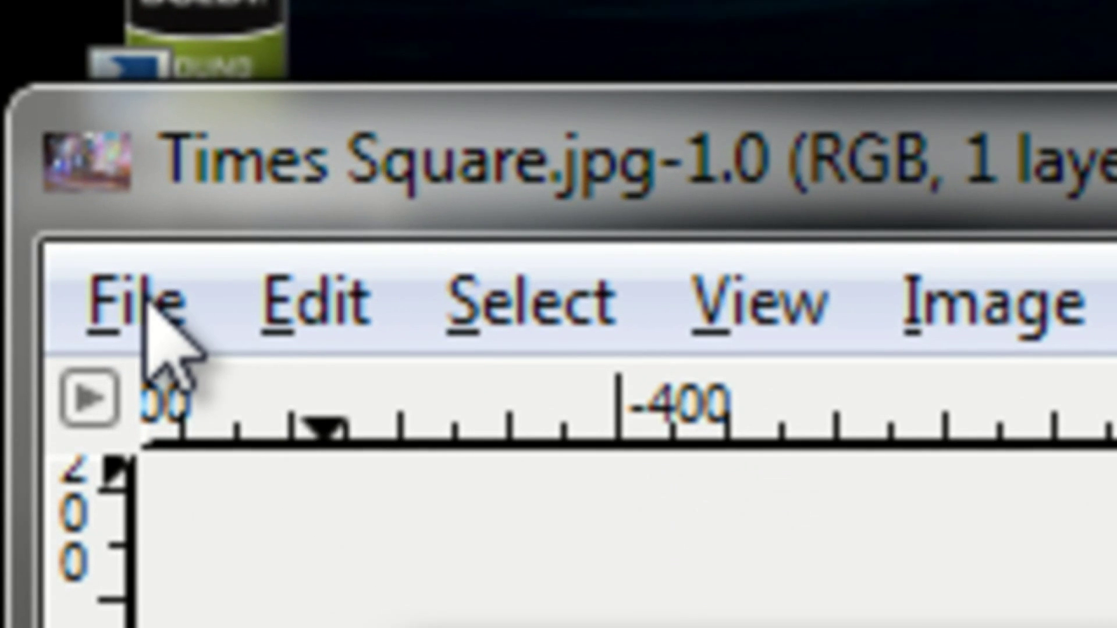
Open Peter Griffin.png as a second image and bring its window to the front
click(150, 307)
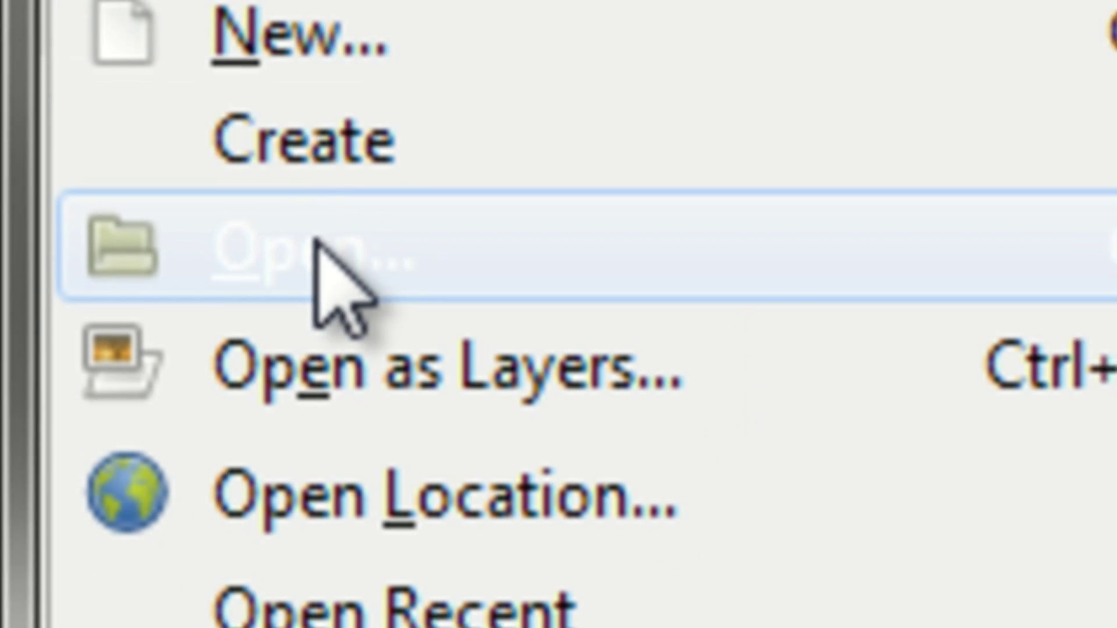
click(316, 239)
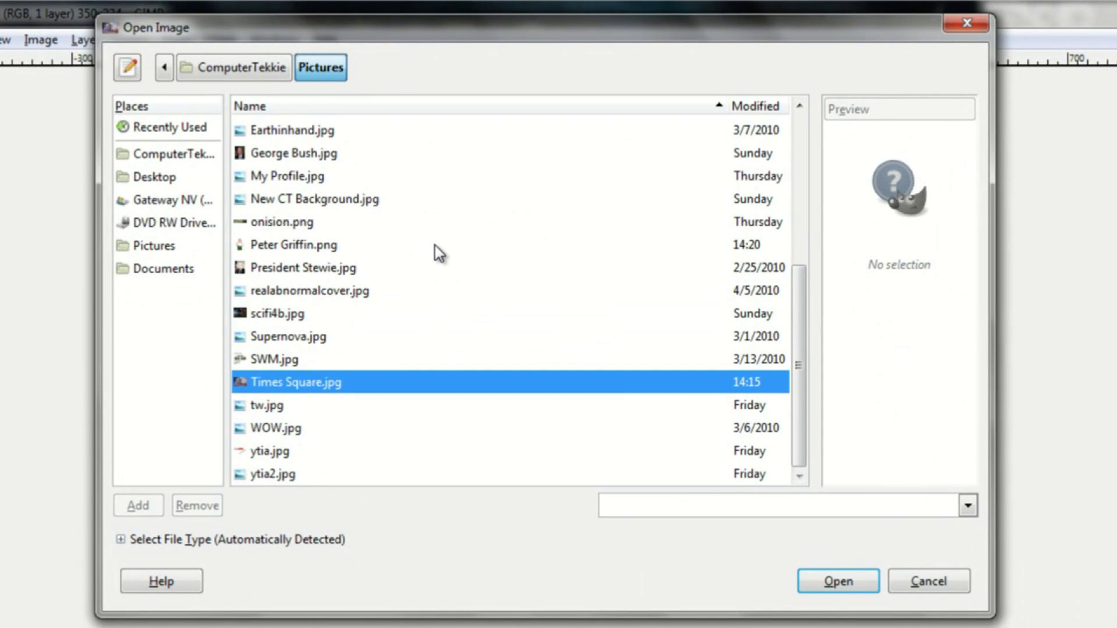
click(439, 245)
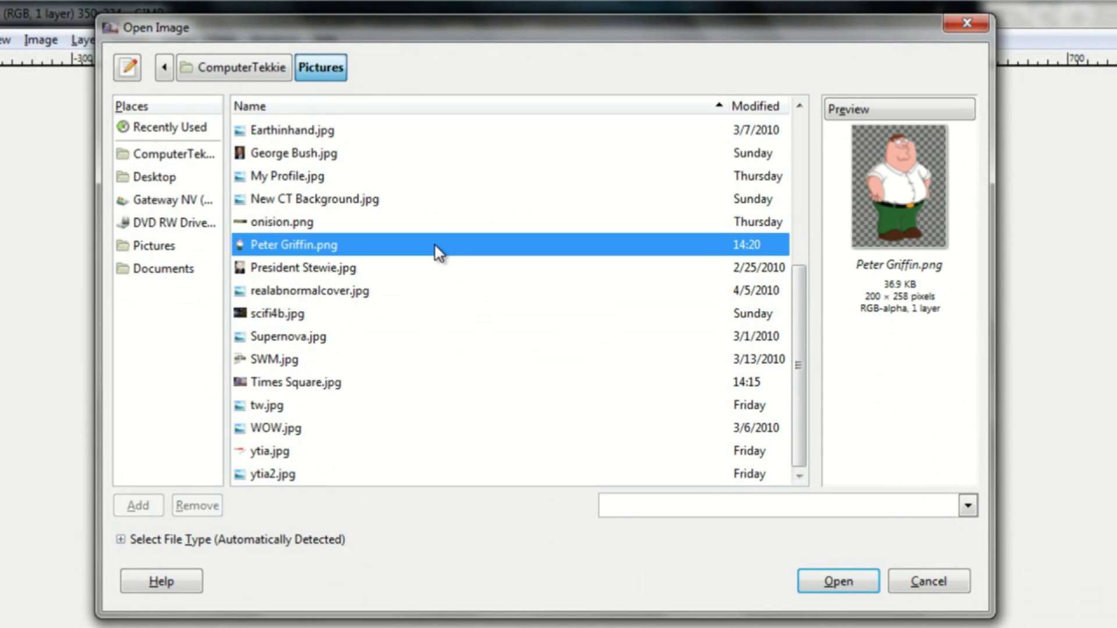
click(838, 576)
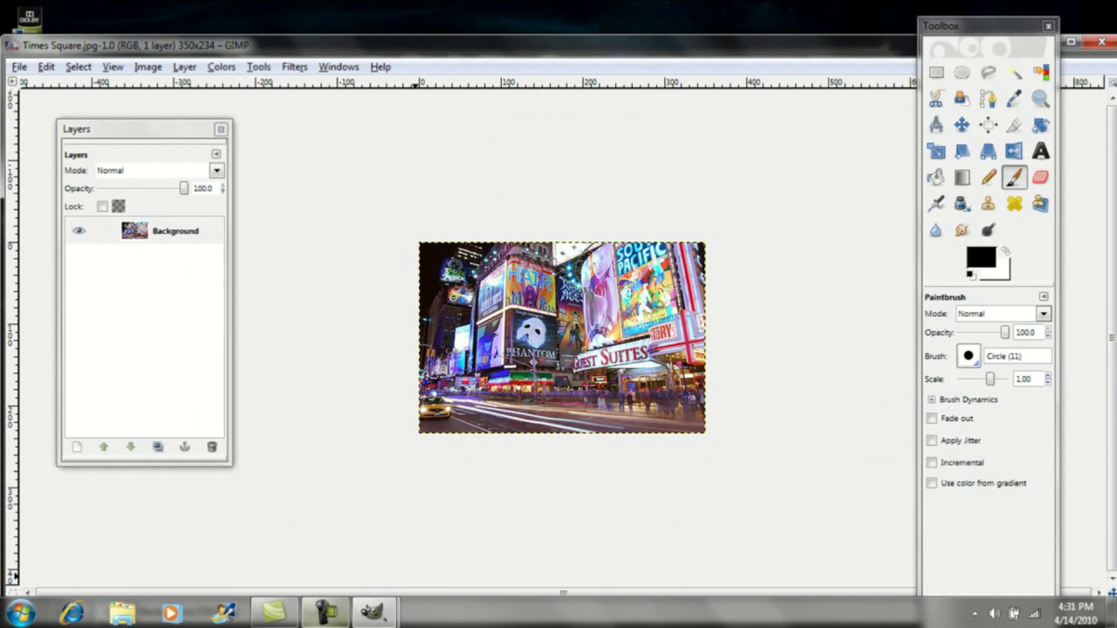
mouse_move(381, 620)
click(465, 524)
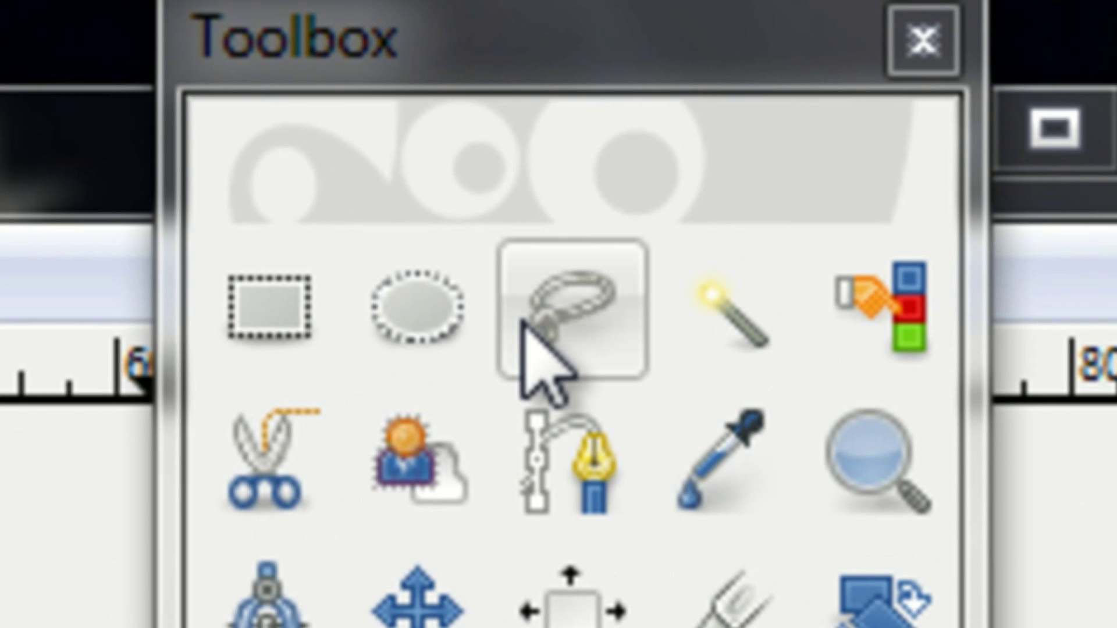
Trace a Free Select lasso around Peter Griffin, closing the loop at his head
click(530, 317)
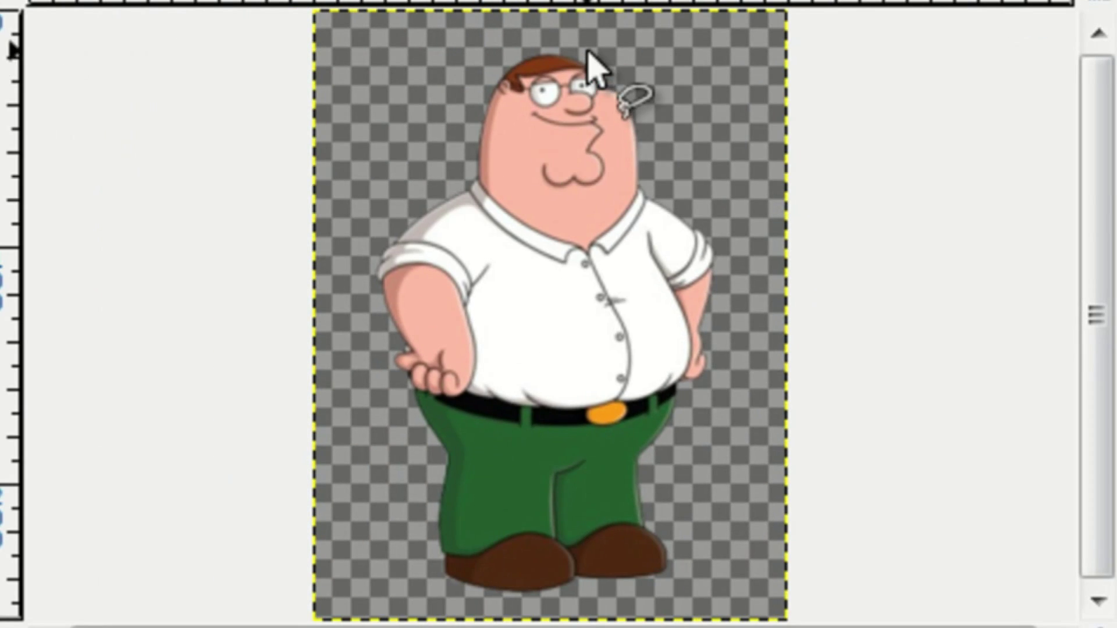
mouse_move(601, 50)
mouse_down()
mouse_move(648, 102)
mouse_move(662, 157)
mouse_move(697, 212)
mouse_move(722, 230)
mouse_move(725, 392)
mouse_move(698, 403)
mouse_move(665, 453)
mouse_move(661, 518)
mouse_move(679, 552)
mouse_move(675, 577)
mouse_move(549, 605)
mouse_move(475, 605)
mouse_move(432, 569)
mouse_move(413, 410)
mouse_move(355, 314)
mouse_move(364, 316)
mouse_move(367, 240)
mouse_move(380, 216)
mouse_move(437, 177)
mouse_move(504, 46)
mouse_move(570, 34)
mouse_up()
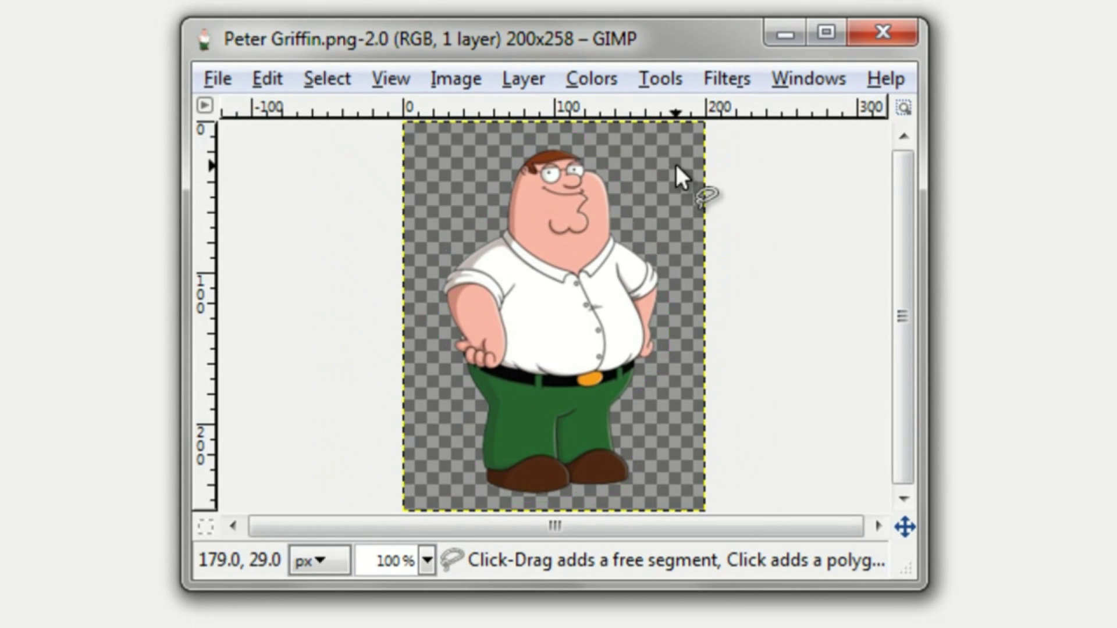
click(675, 164)
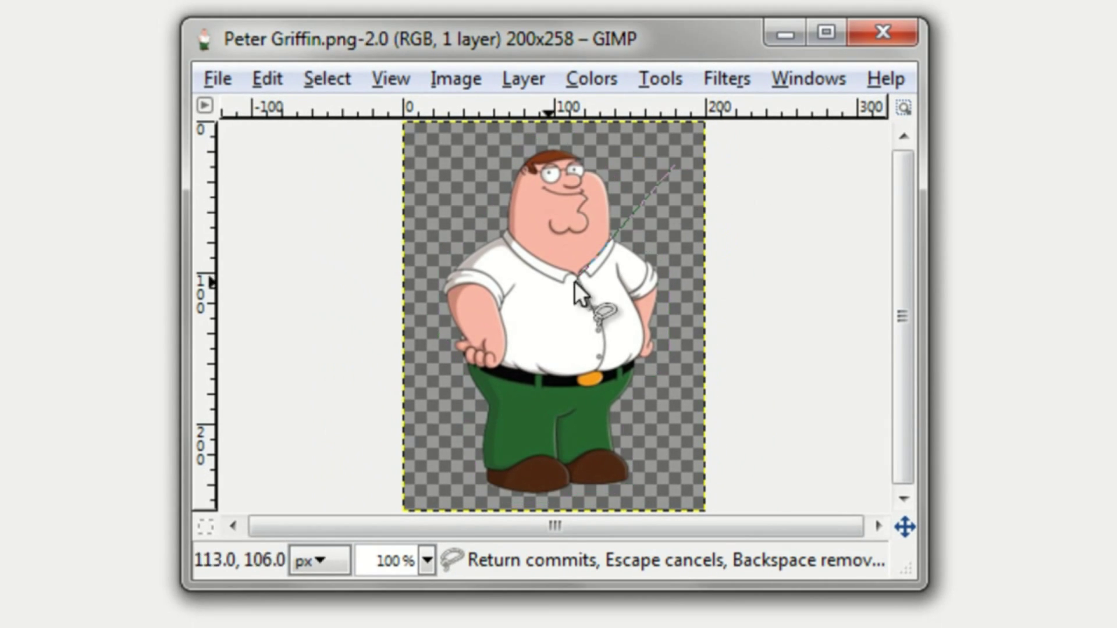
Commit the lasso selection, copy Peter, and paste him onto the Times Square photo
key(Return)
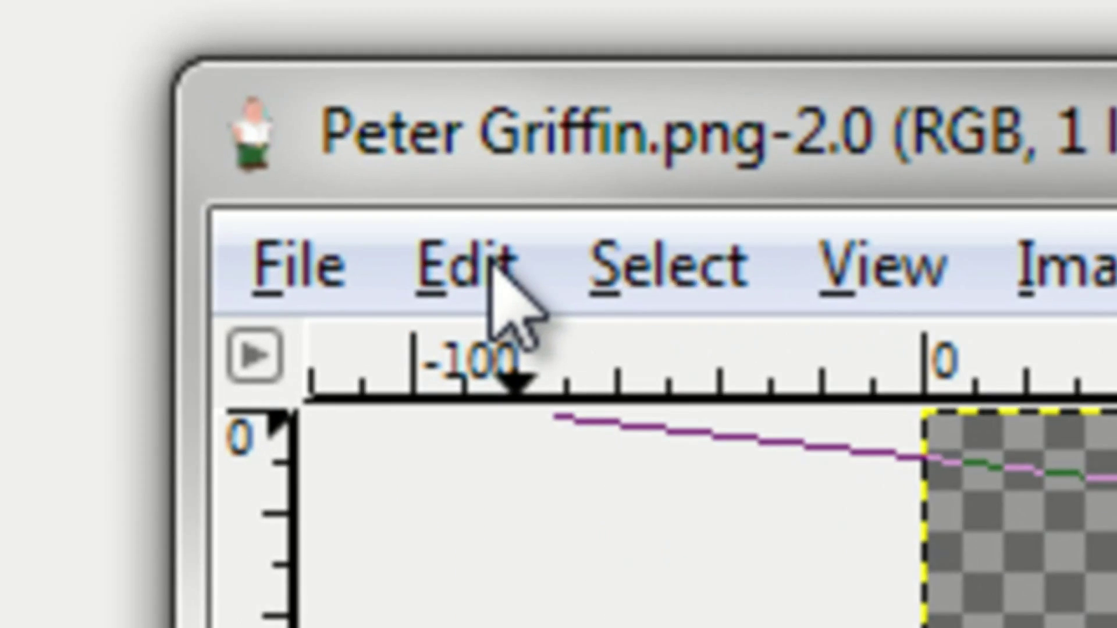
click(271, 81)
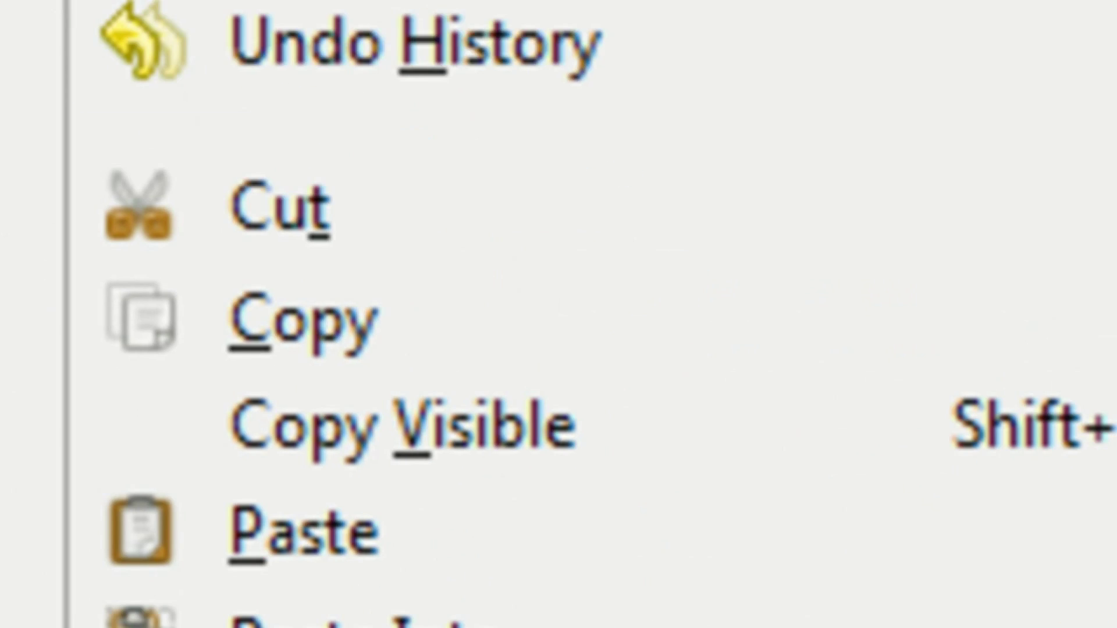
click(326, 319)
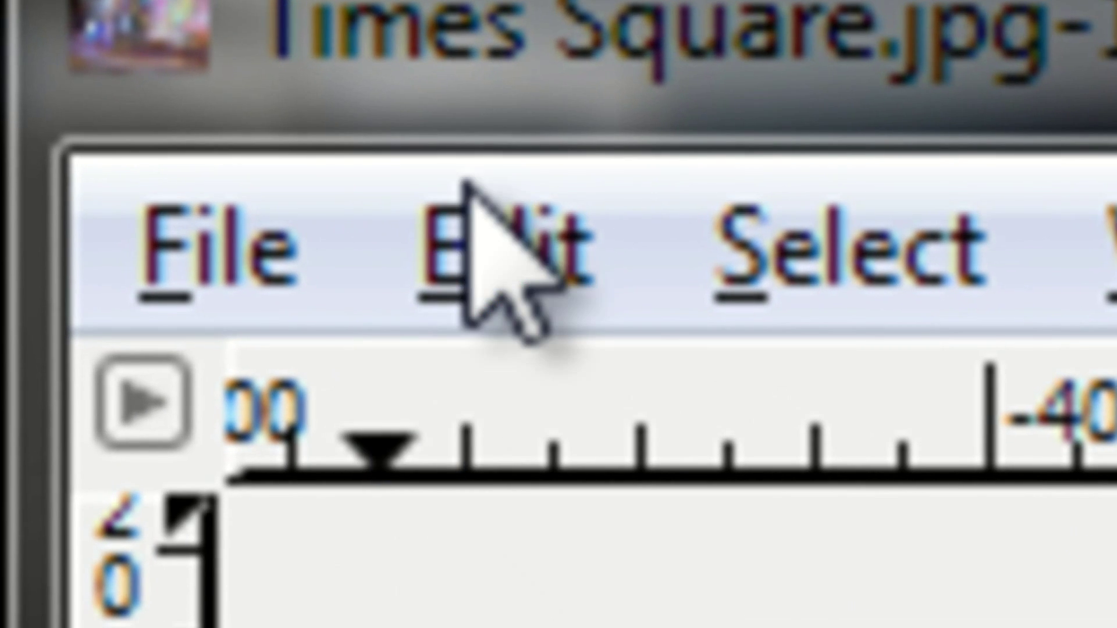
click(465, 183)
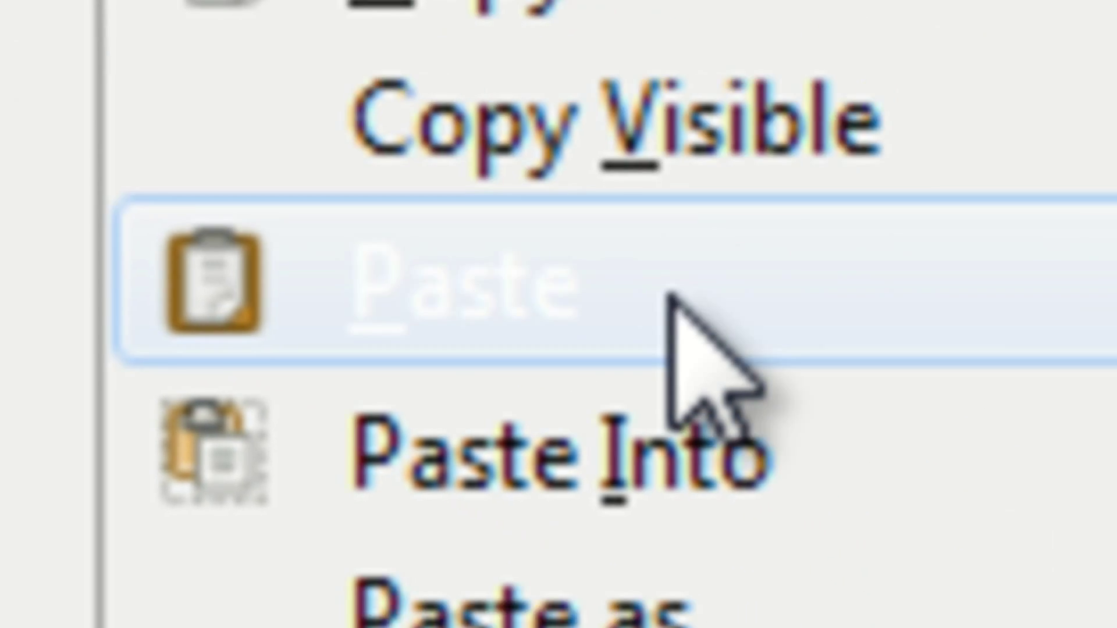
click(669, 297)
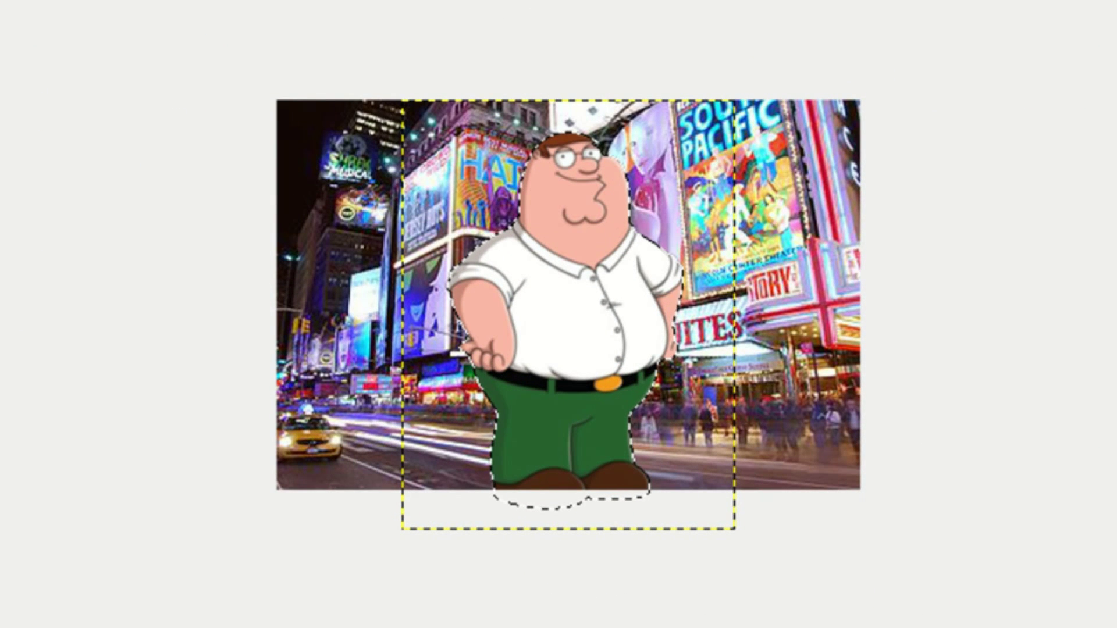
click(709, 236)
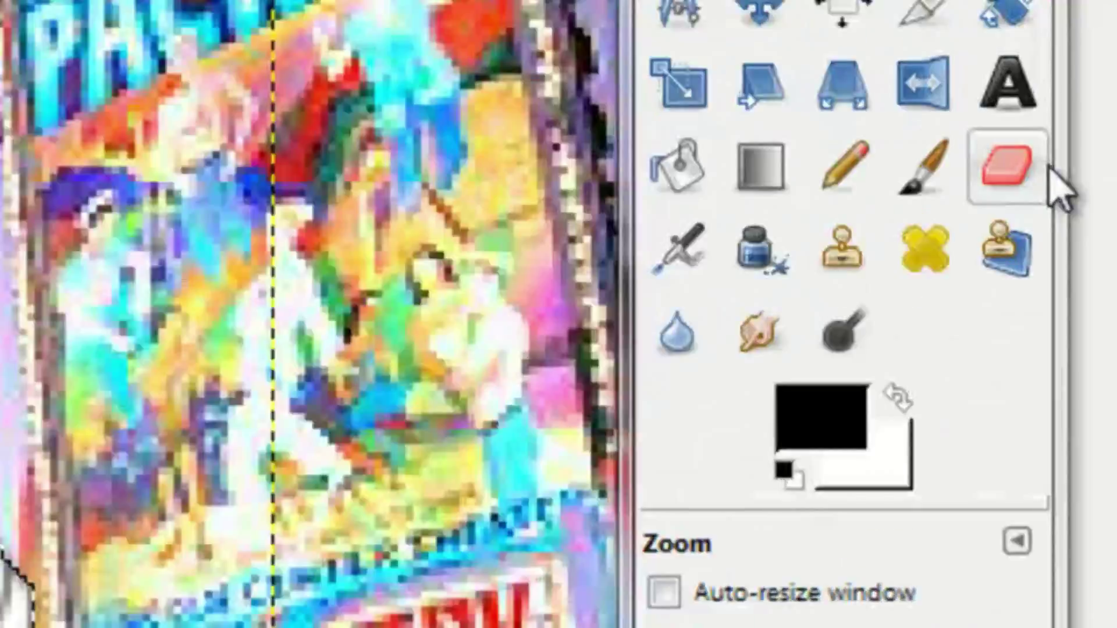
Undo the stray pasted patches on Peter's face and view the image at 100% zoom
click(1114, 116)
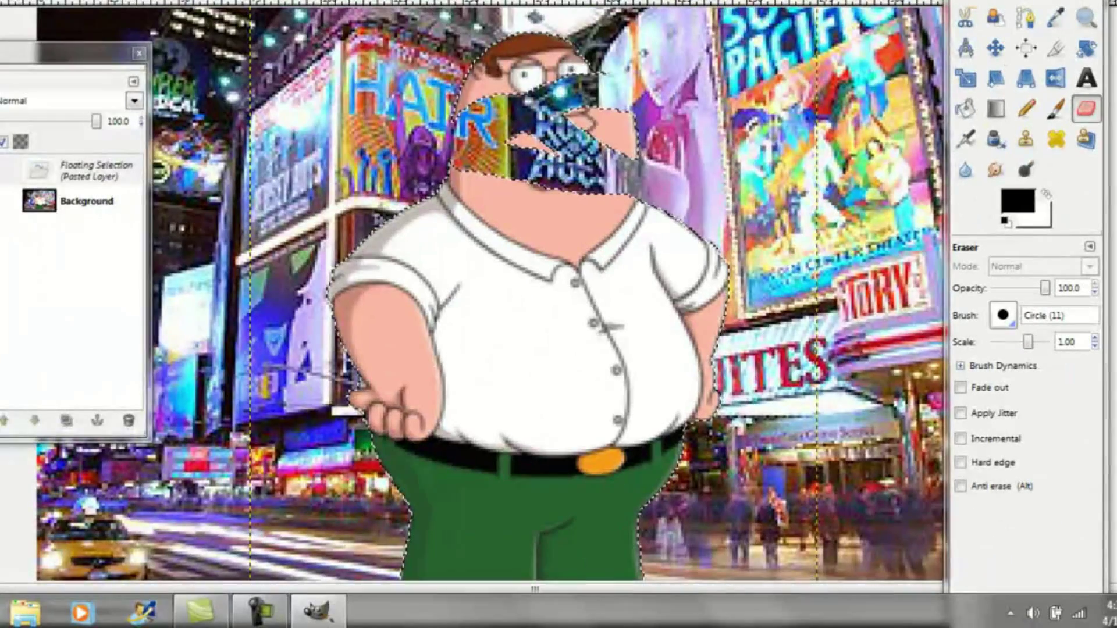
key(alt+e)
key(Delete)
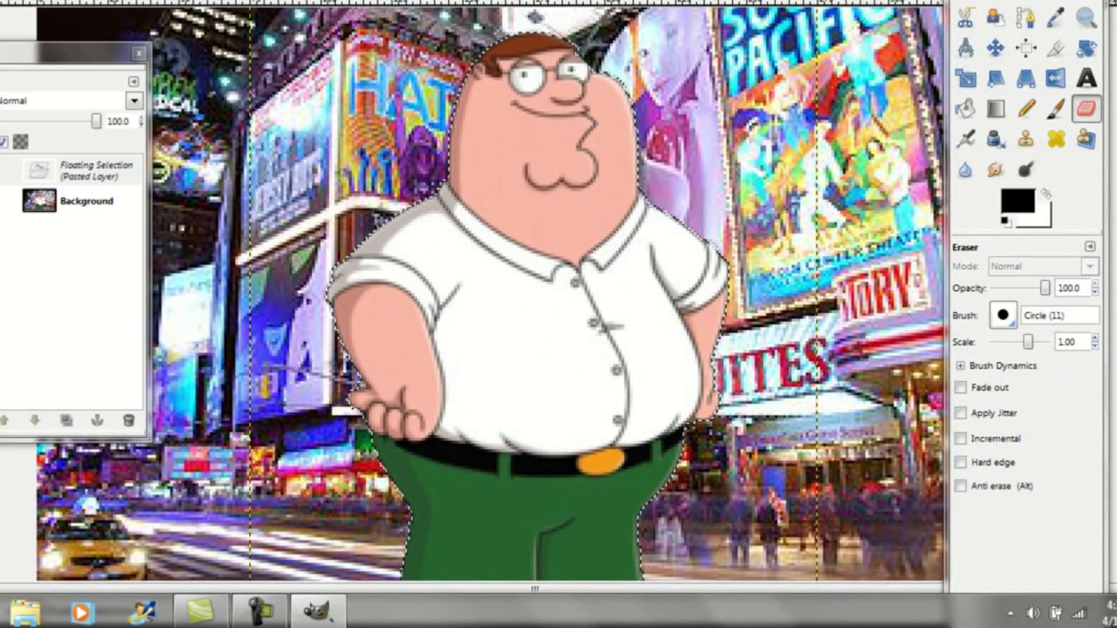
key(alt+e)
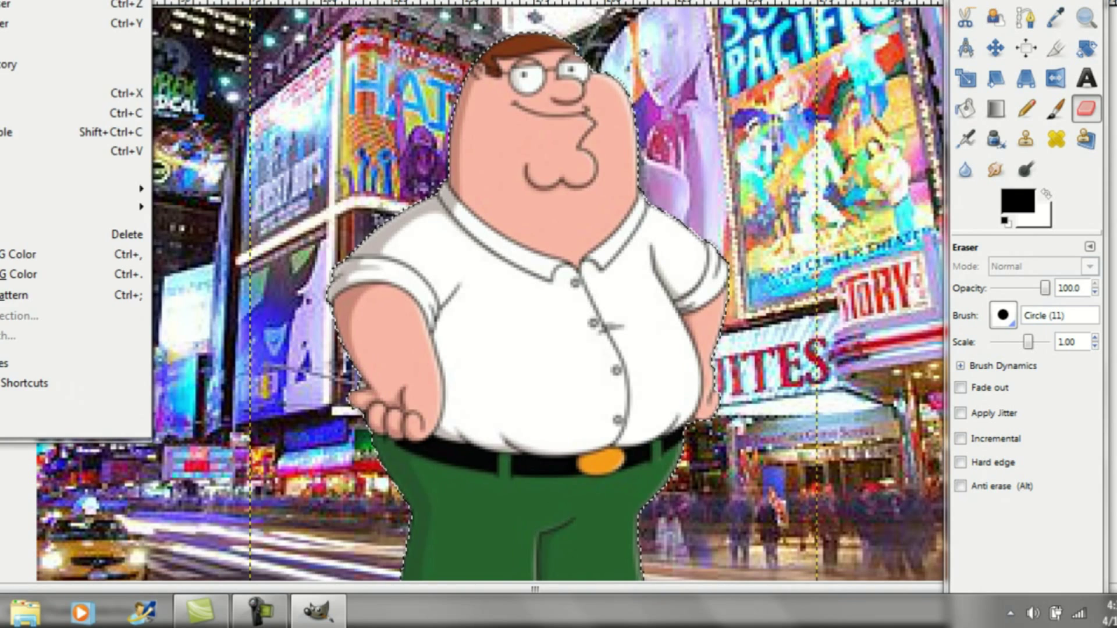
key(Escape)
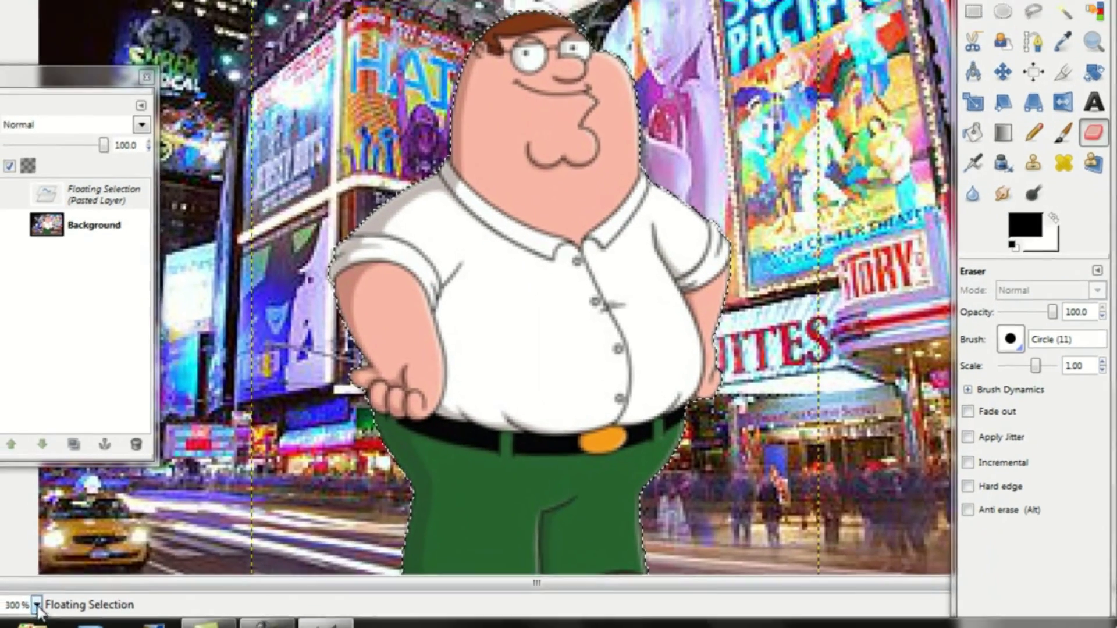
click(36, 605)
click(24, 484)
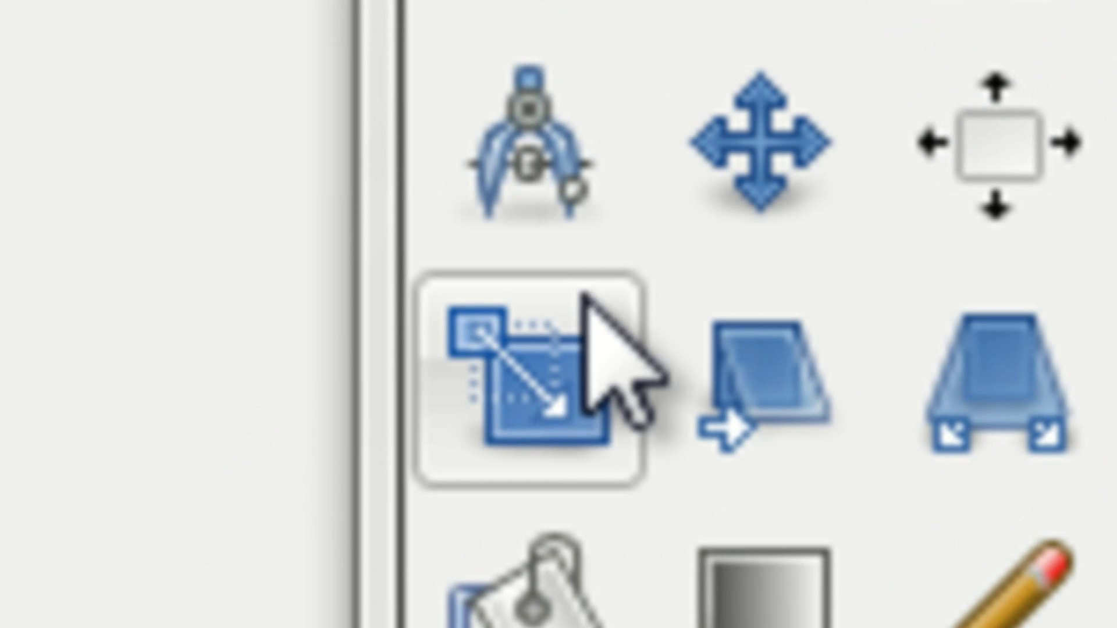
Scale the Peter layer down to a tiny figure and move him onto the street
click(546, 396)
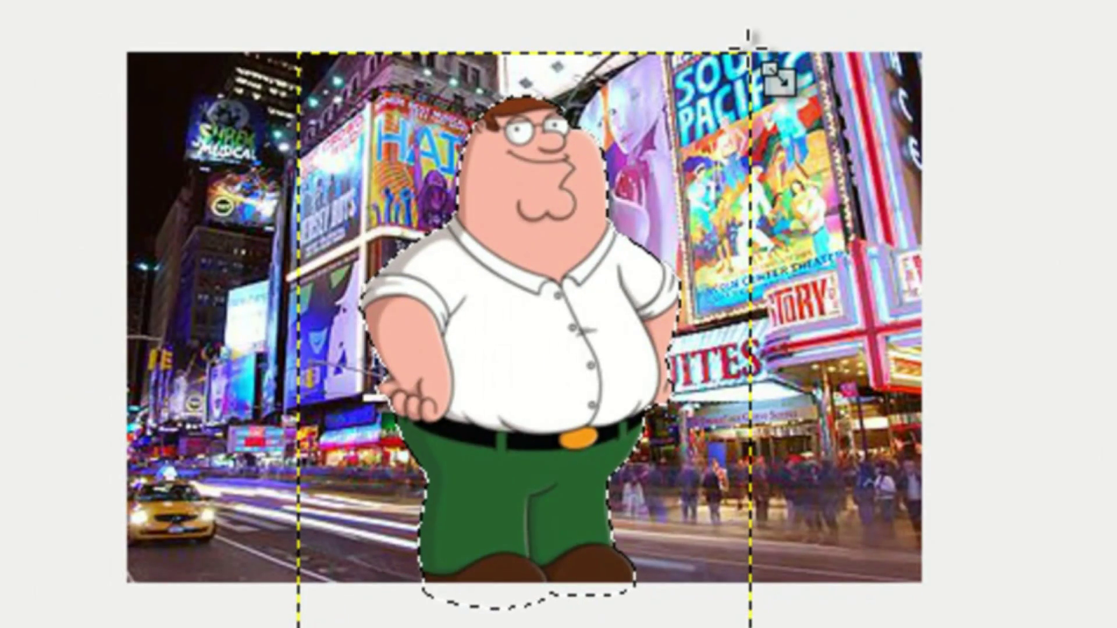
click(750, 41)
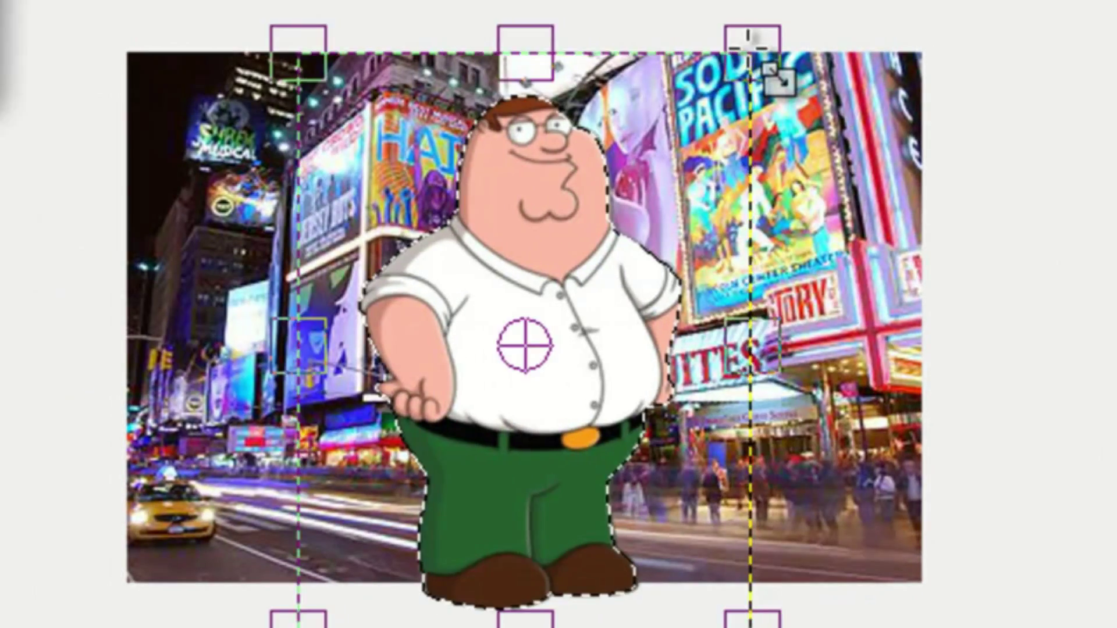
drag(751, 41, 478, 380)
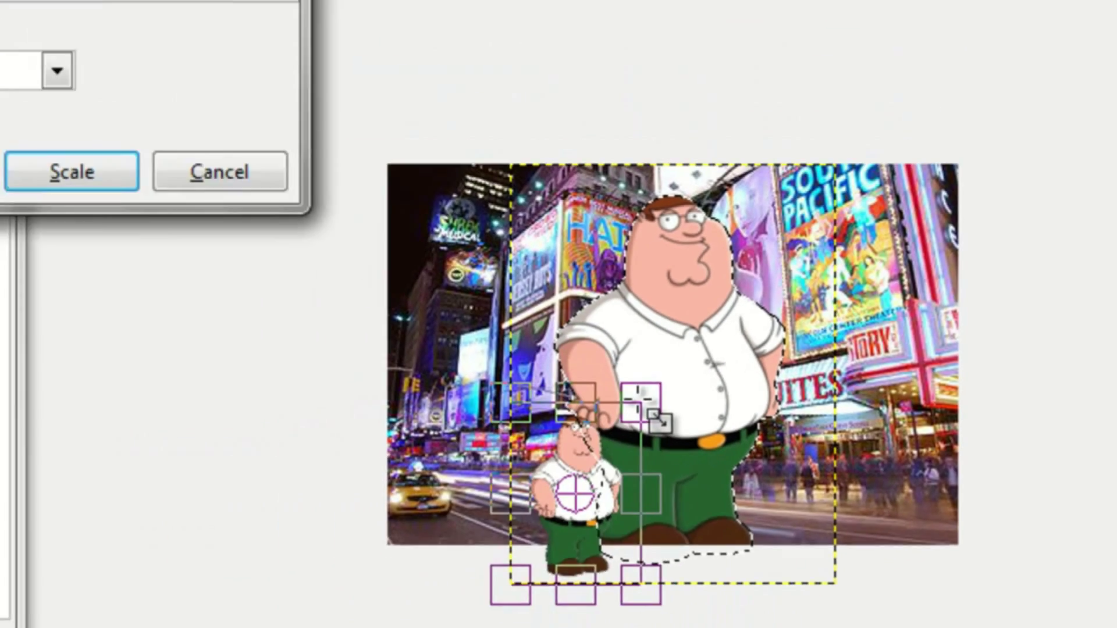
drag(640, 401, 601, 452)
drag(708, 450, 687, 479)
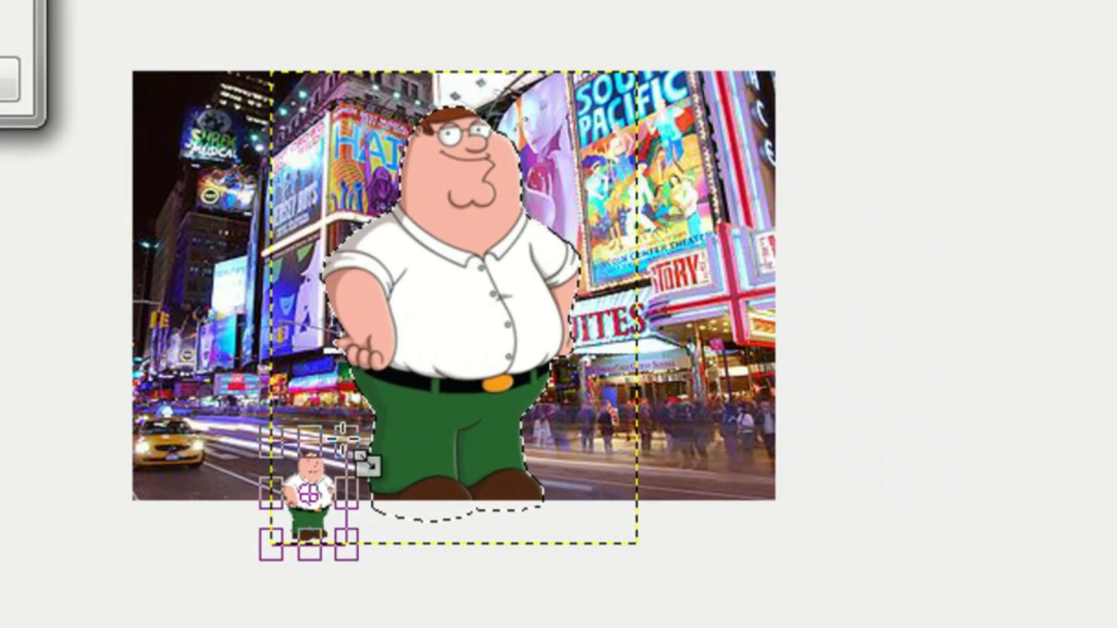
drag(365, 463, 362, 483)
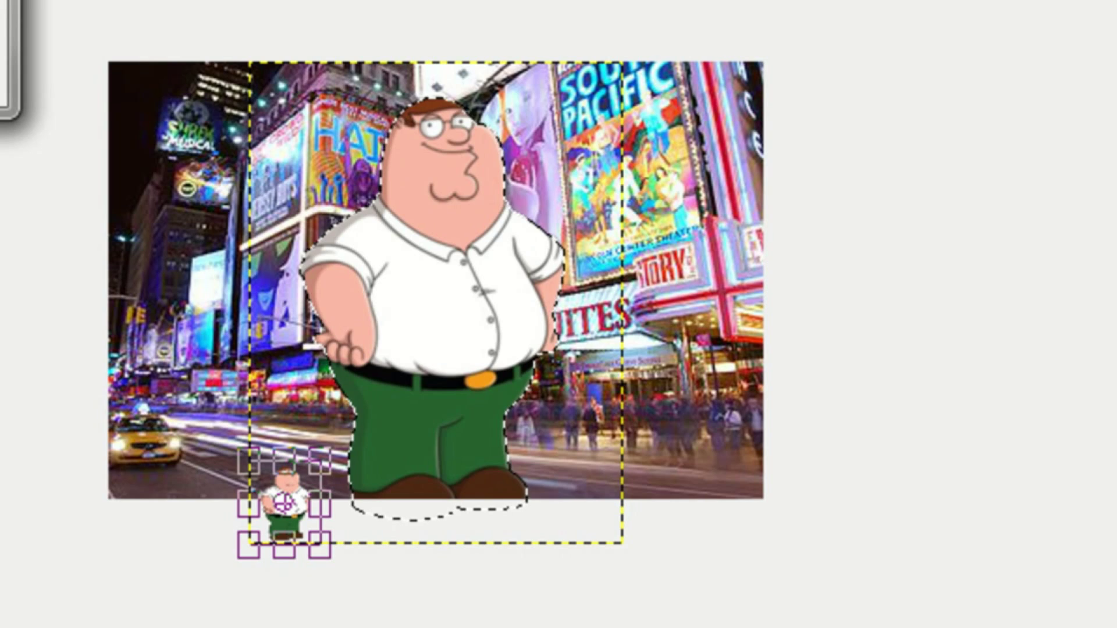
key(Return)
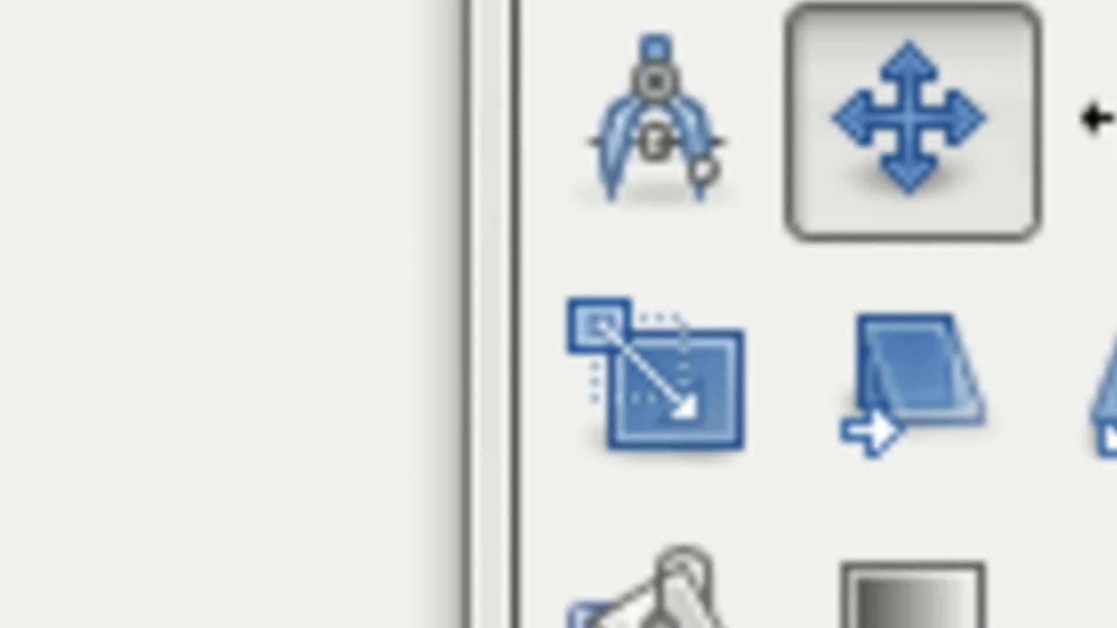
drag(378, 506, 576, 485)
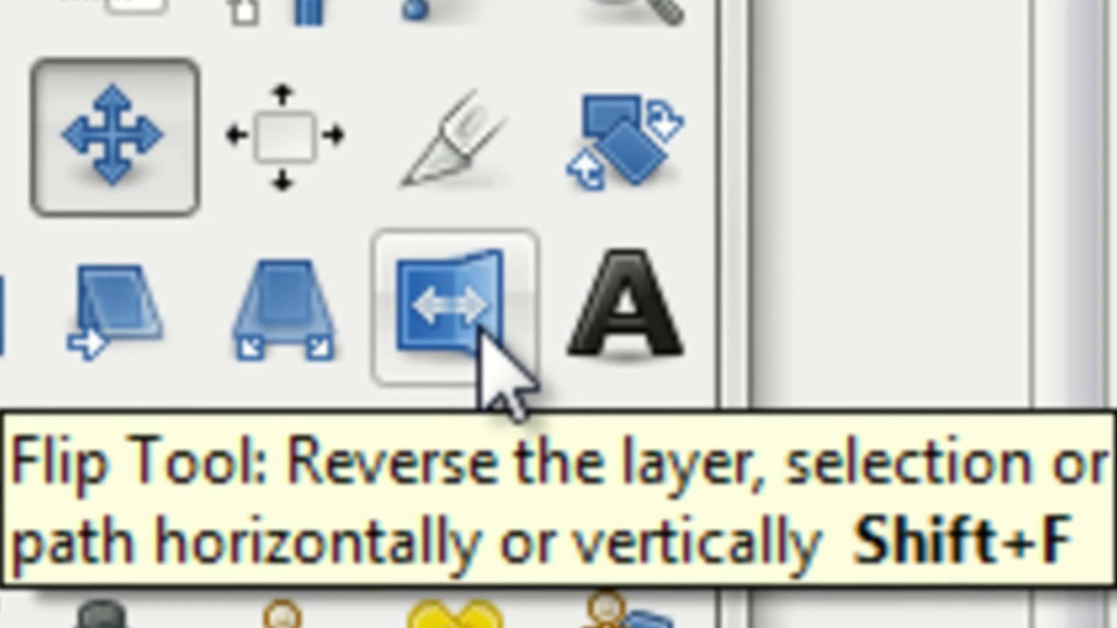
Flip the small Peter layer horizontally with the Flip tool
click(477, 331)
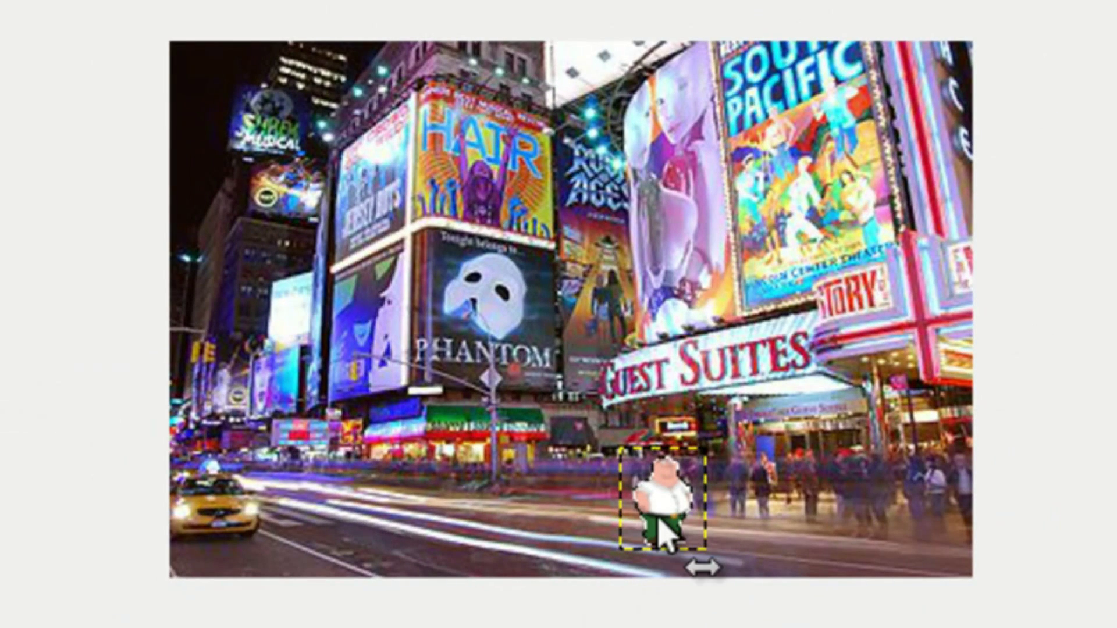
click(664, 498)
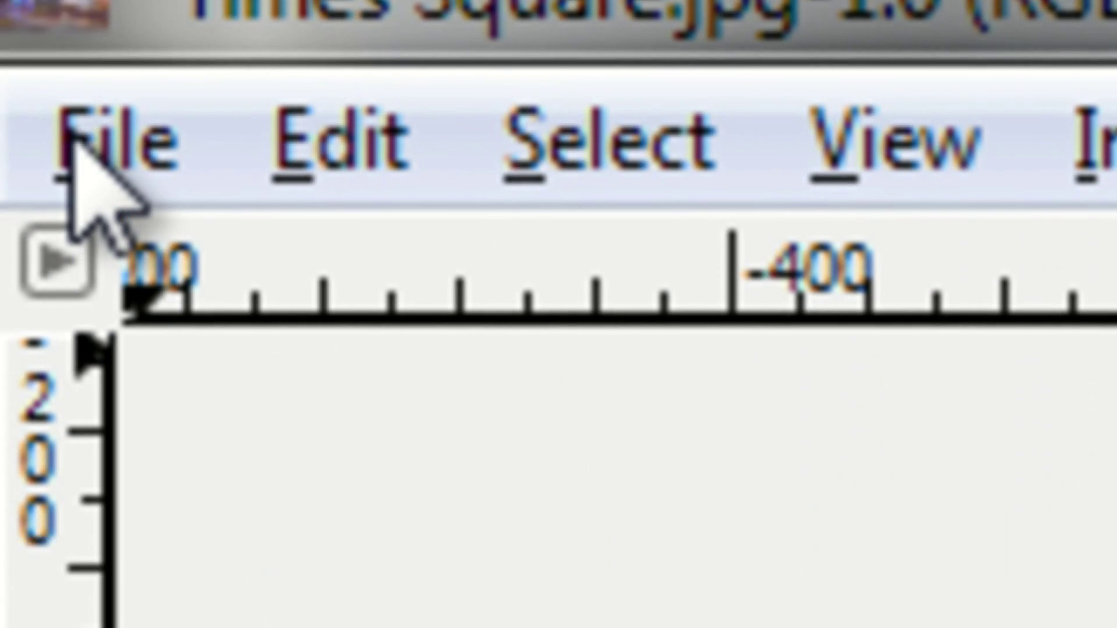
Save the composite to the Desktop as PTS.jpg, exporting a flattened JPEG at quality 100
click(65, 139)
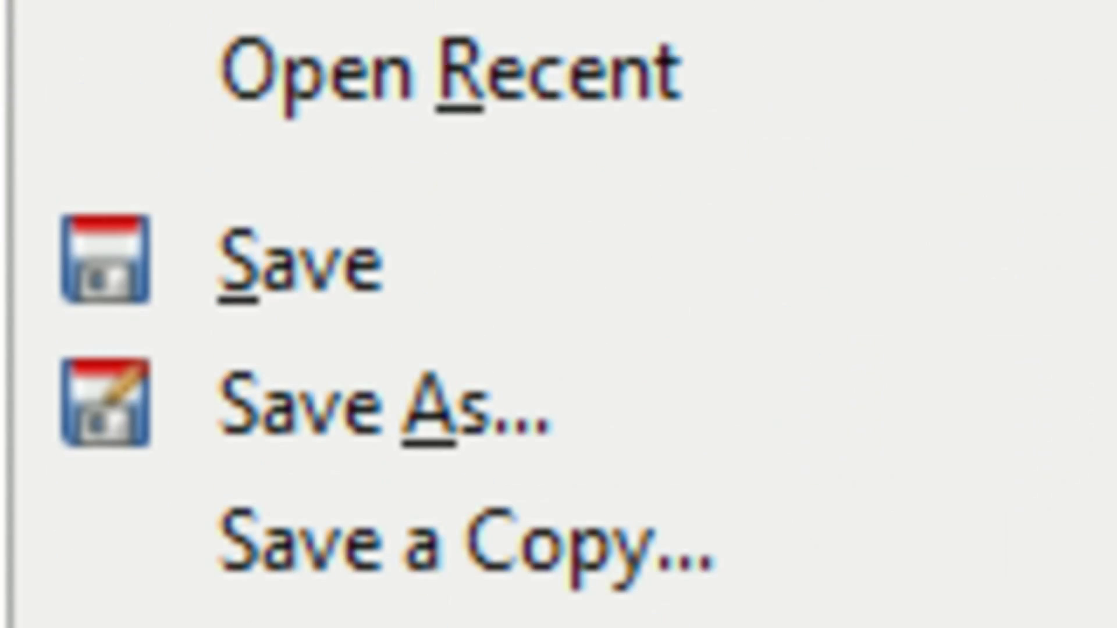
click(487, 361)
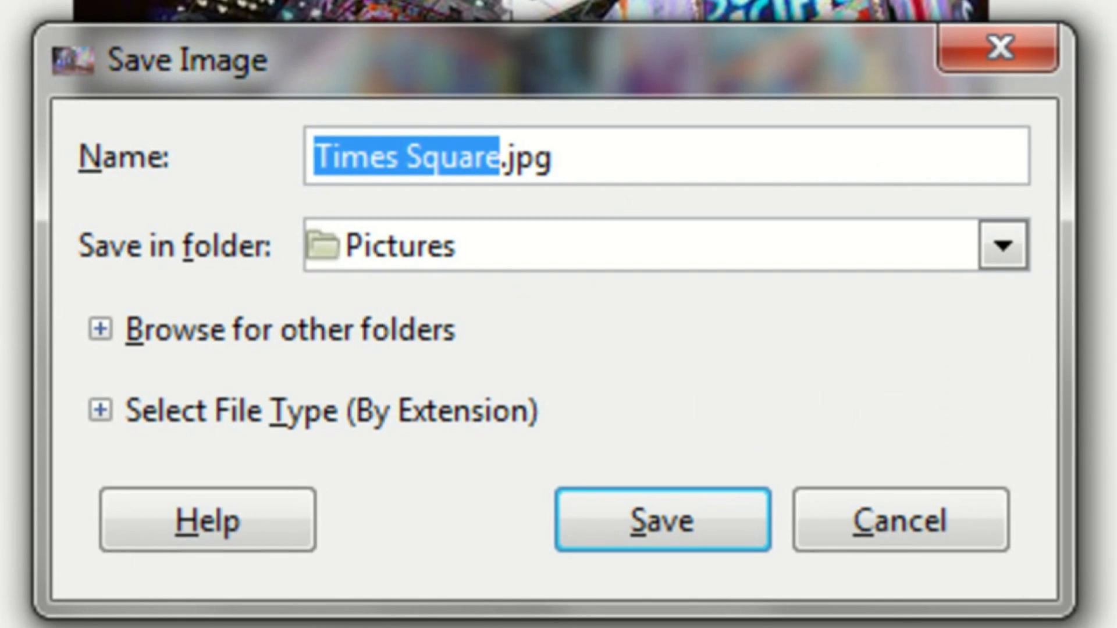
text(PTS)
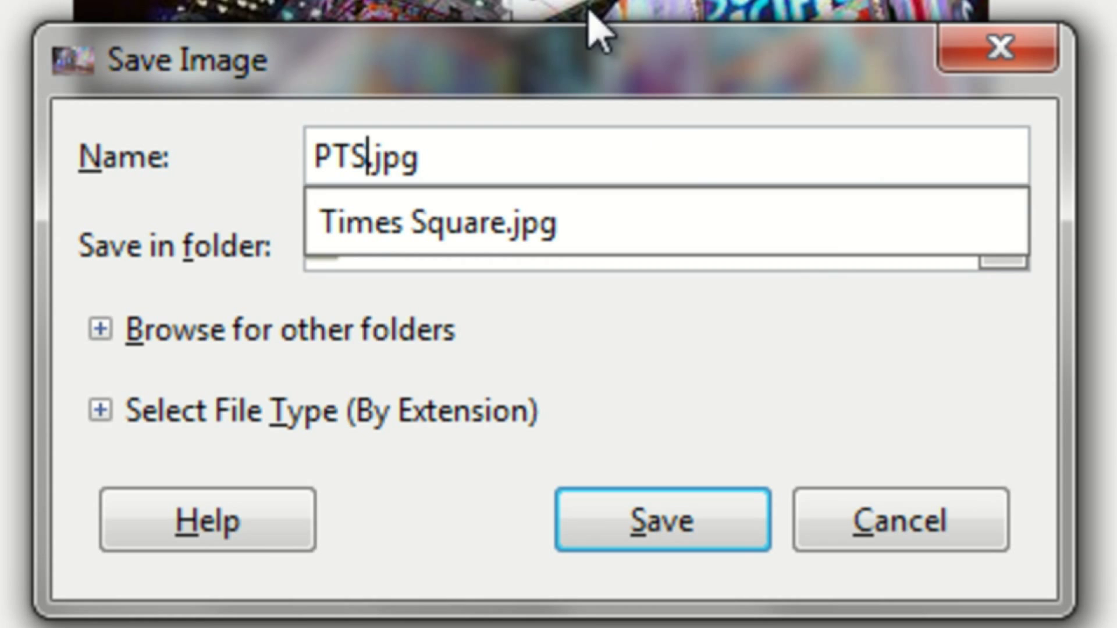
click(852, 349)
click(1002, 245)
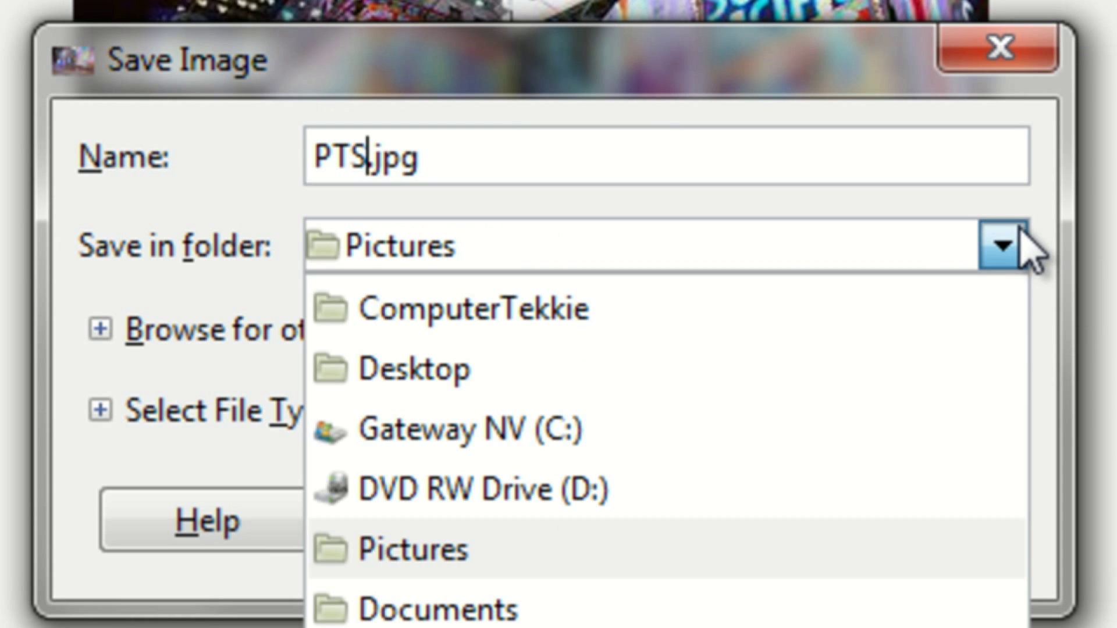
click(933, 367)
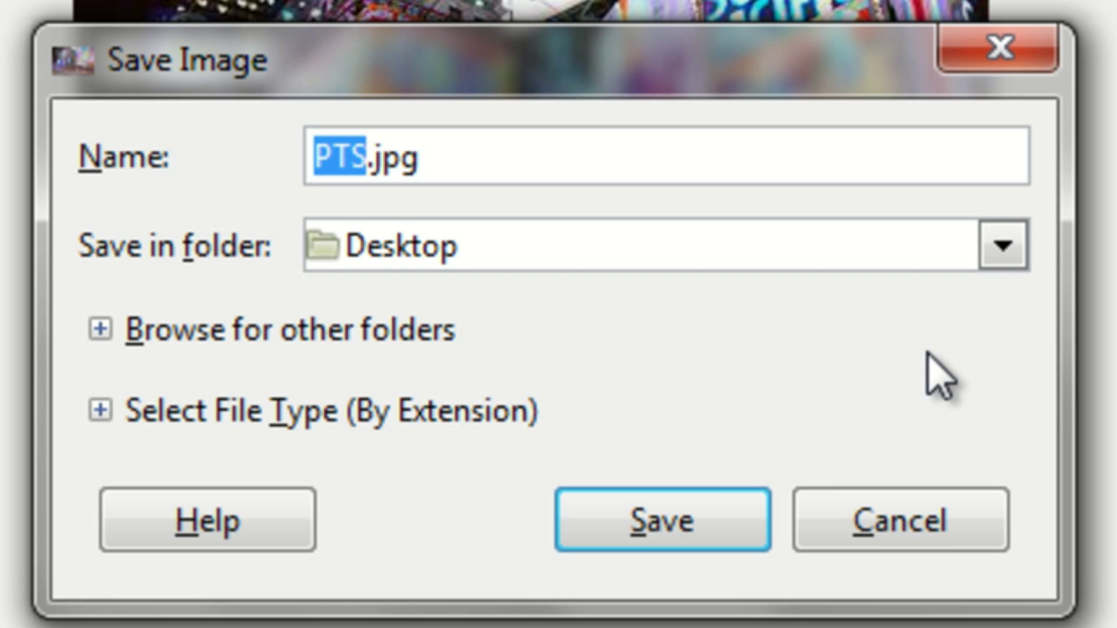
click(686, 523)
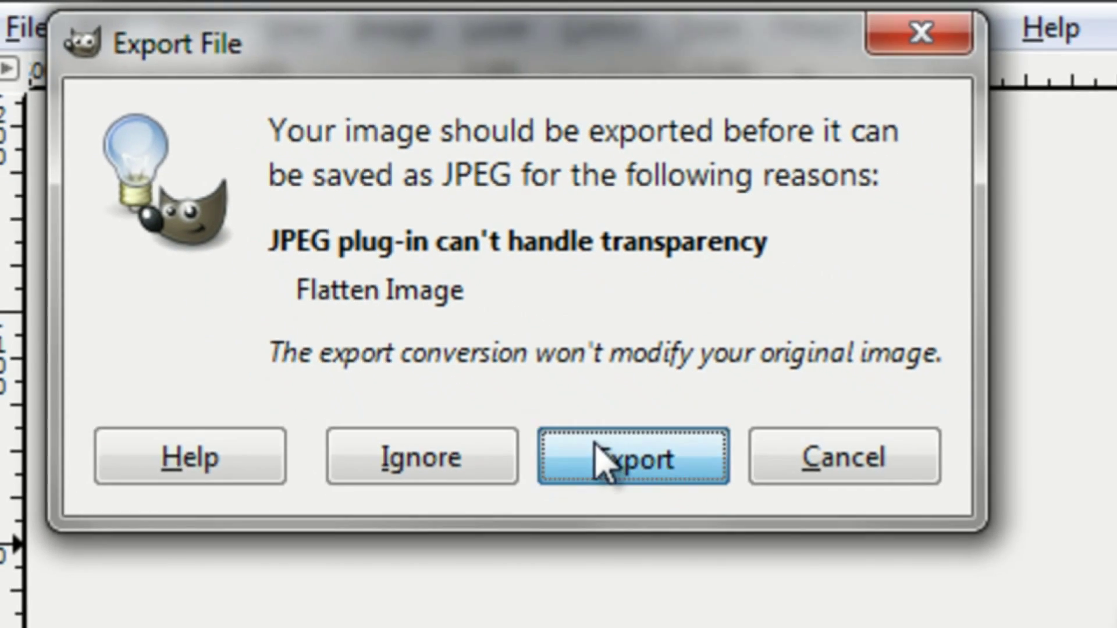
click(329, 343)
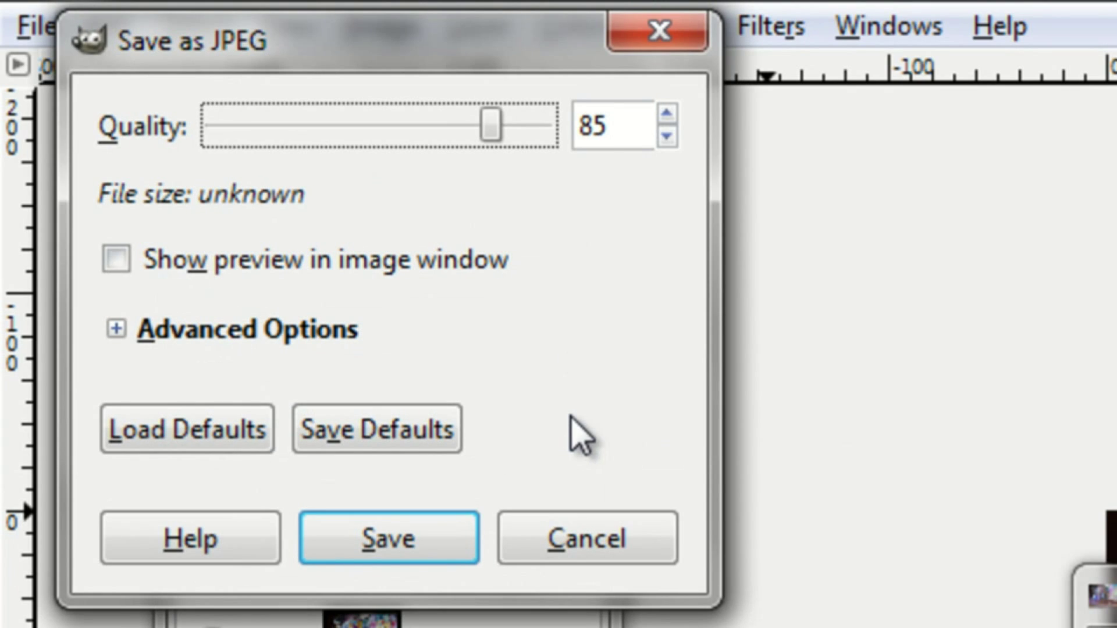
drag(493, 124, 759, 179)
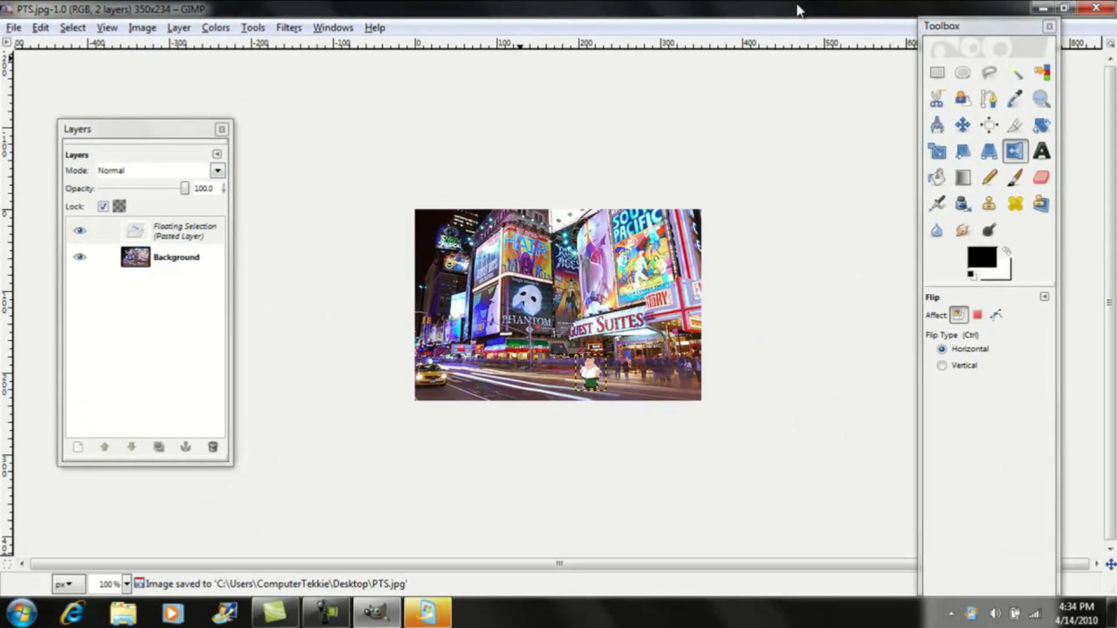
Close GIMP, postpone the Windows Update restart, and open PTS.jpg from the desktop
click(1050, 28)
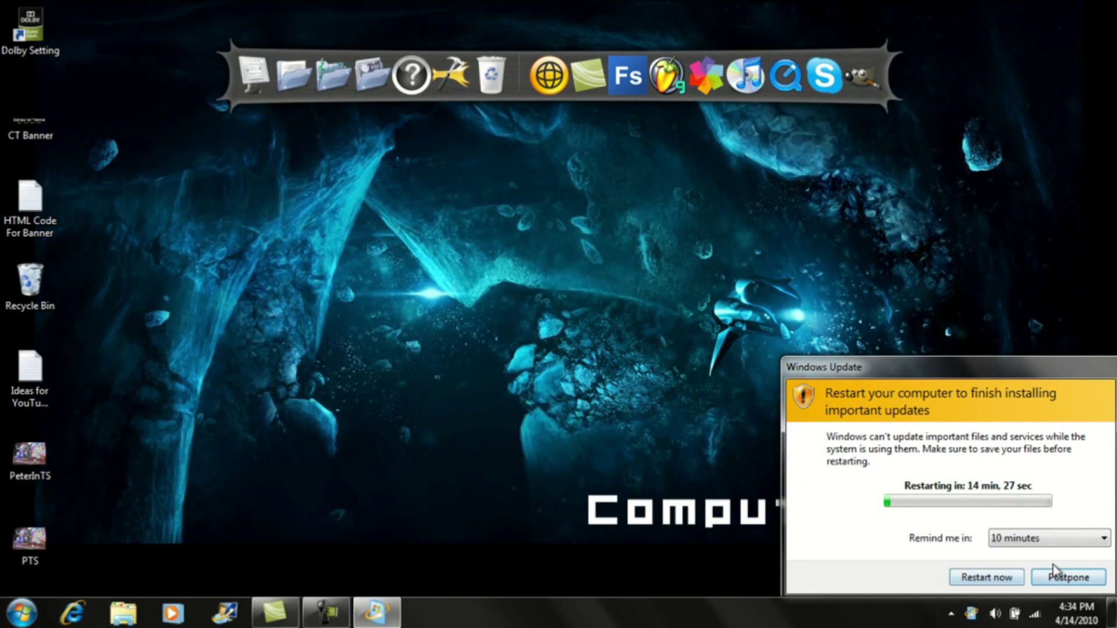
click(1067, 577)
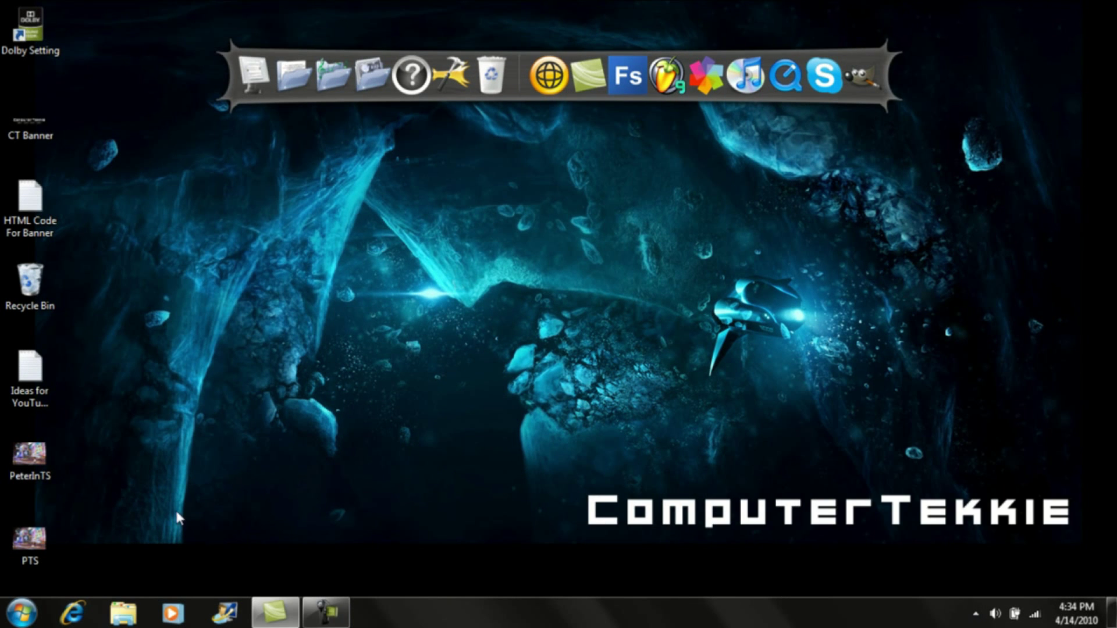
double_click(20, 534)
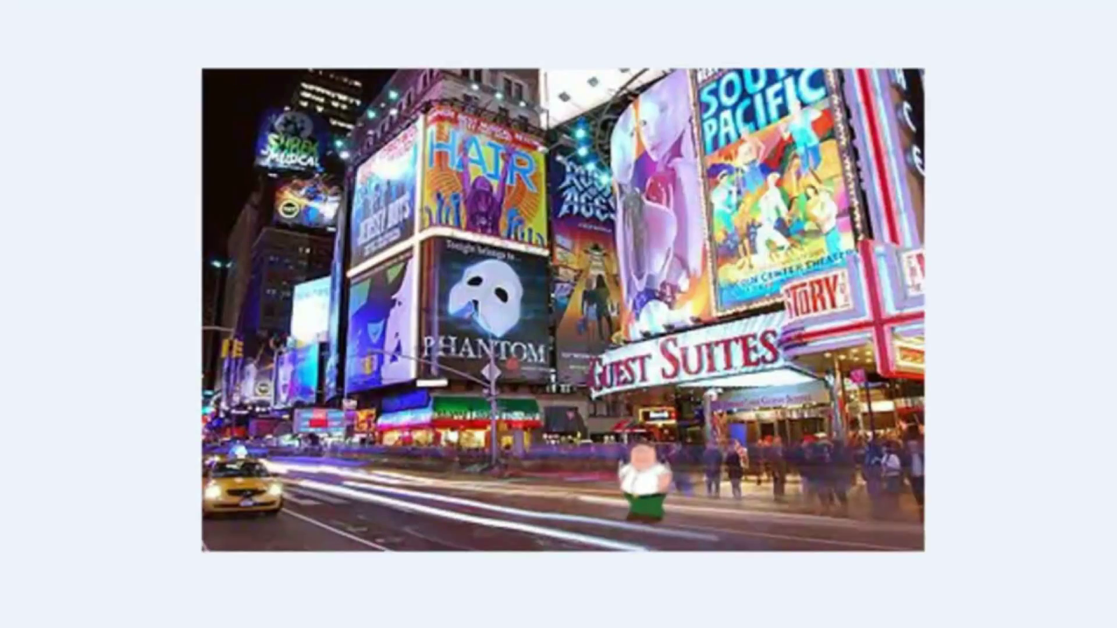